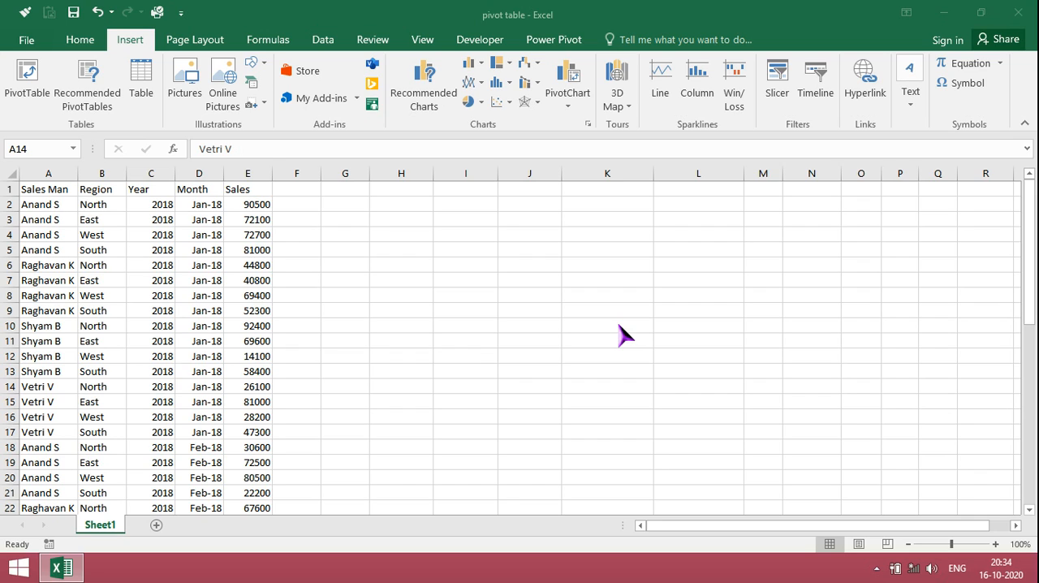
Convert the sales data in A1:E49 into a table, using the first row as headers
{"action": "left_click", "coordinate": [44, 192]}
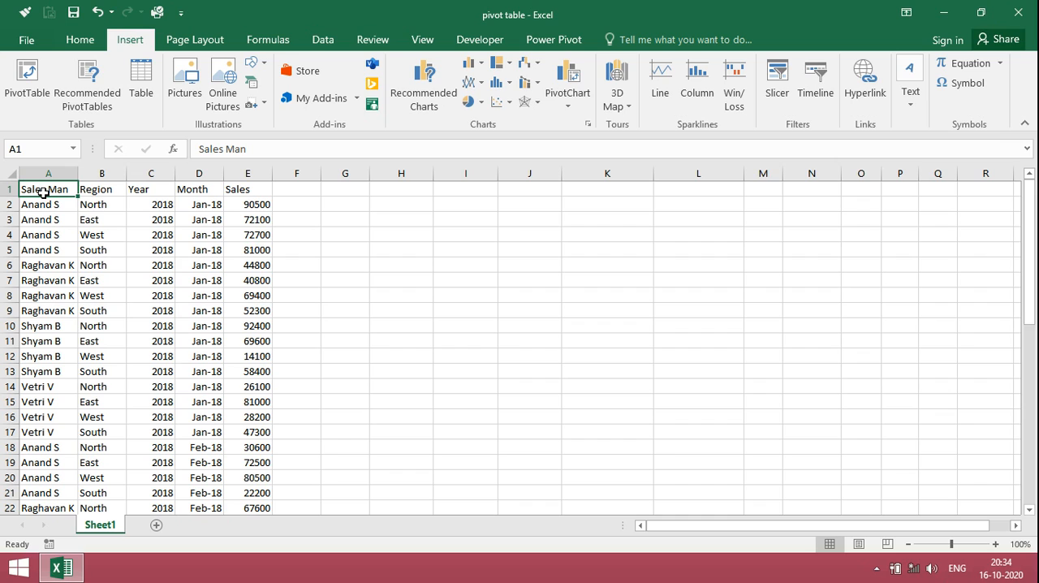
{"action": "key", "text": "shift+Right"}
{"action": "key", "text": "shift+Right"}
{"action": "key", "text": "shift+Right"}
{"action": "key", "text": "shift+Right"}
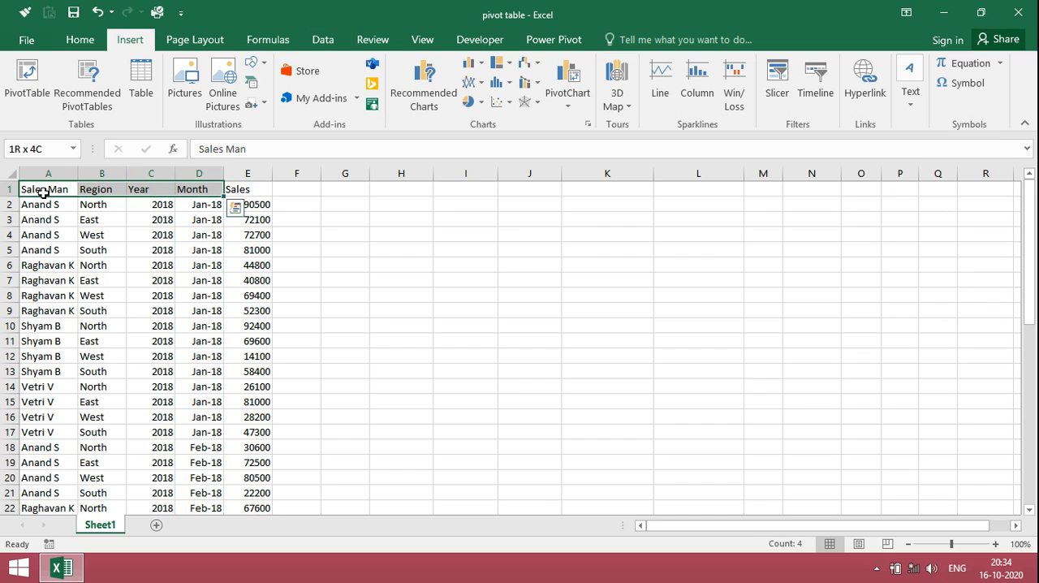
{"action": "key", "text": "shift+Page_Down"}
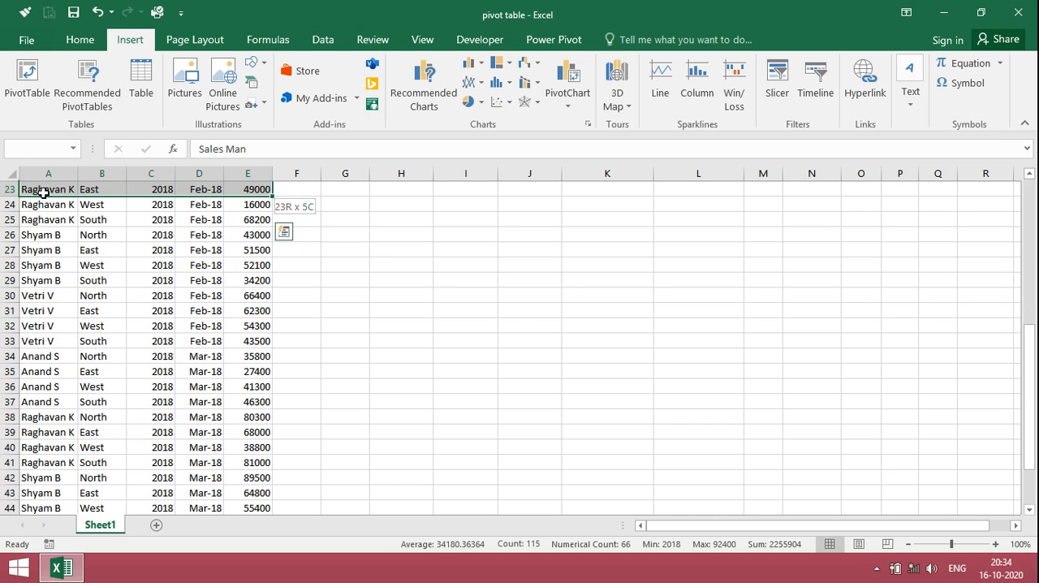
{"action": "key", "text": "shift+Down"}
{"action": "key", "text": "shift+Down"}
{"action": "key", "text": "shift+Down"}
{"action": "key", "text": "shift+Down"}
{"action": "key", "text": "shift+Down"}
{"action": "key", "text": "shift+Down"}
{"action": "key", "text": "shift+Down"}
{"action": "key", "text": "shift+Down"}
{"action": "key", "text": "shift+Down"}
{"action": "key", "text": "shift+Down"}
{"action": "key", "text": "shift+Down"}
{"action": "key", "text": "shift+Down"}
{"action": "key", "text": "shift+Down"}
{"action": "key", "text": "shift+Down"}
{"action": "key", "text": "shift+Down"}
{"action": "key", "text": "shift+Down"}
{"action": "key", "text": "shift+Down"}
{"action": "key", "text": "shift+Down"}
{"action": "key", "text": "shift+Down"}
{"action": "key", "text": "shift+Down"}
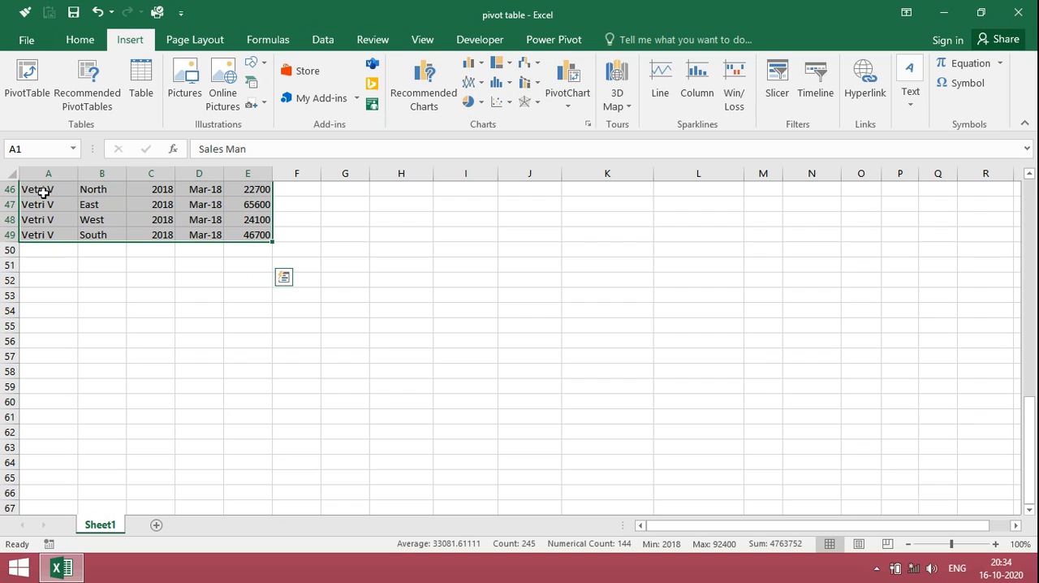
{"action": "left_click_drag", "start_coordinate": [1028, 450], "coordinate": [1018, 190]}
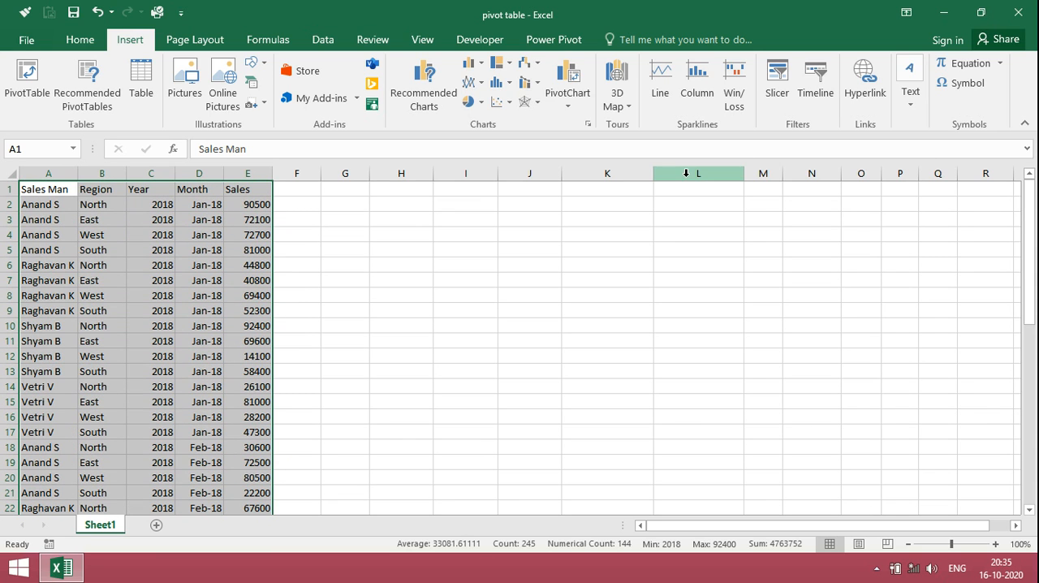
{"action": "left_click", "coordinate": [145, 91]}
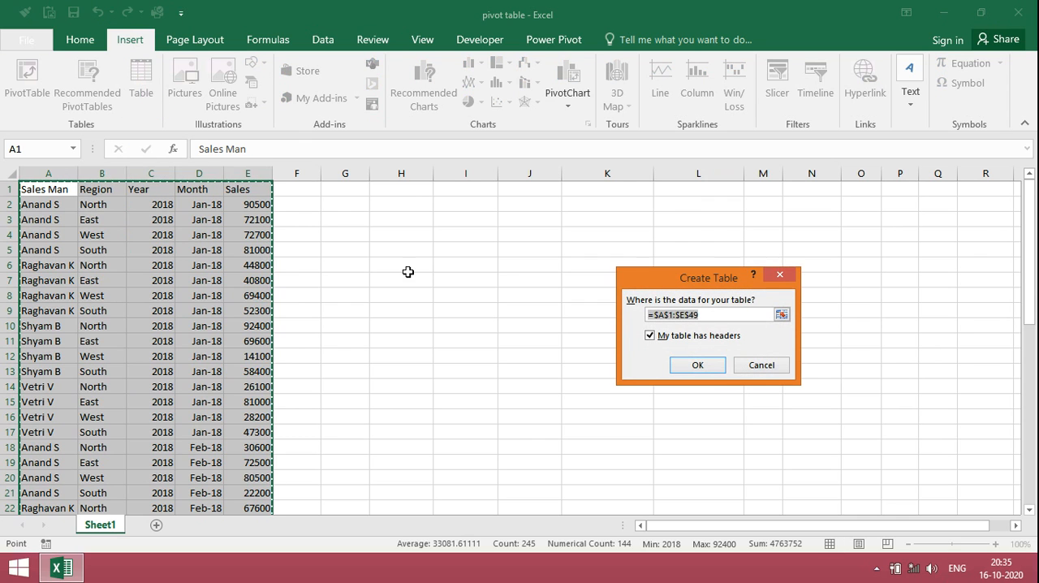
{"action": "left_click", "coordinate": [703, 364]}
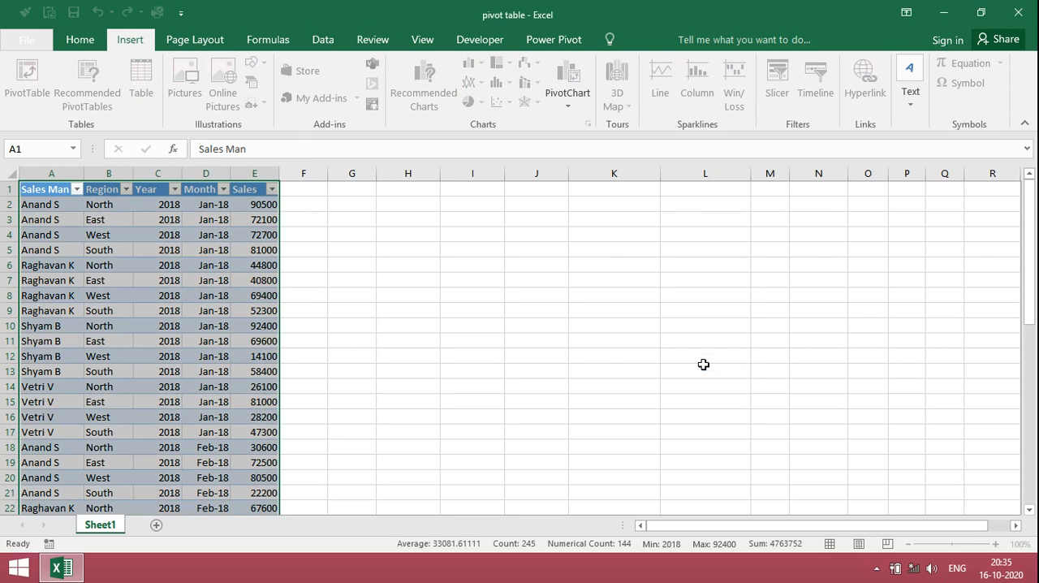
{"action": "left_click", "coordinate": [224, 190]}
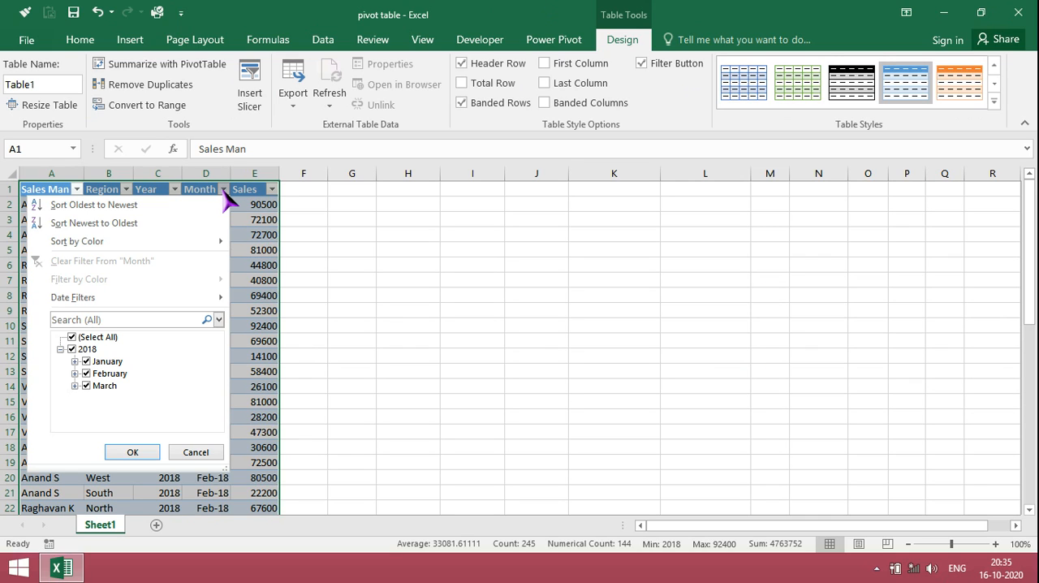
{"action": "key", "text": "Escape"}
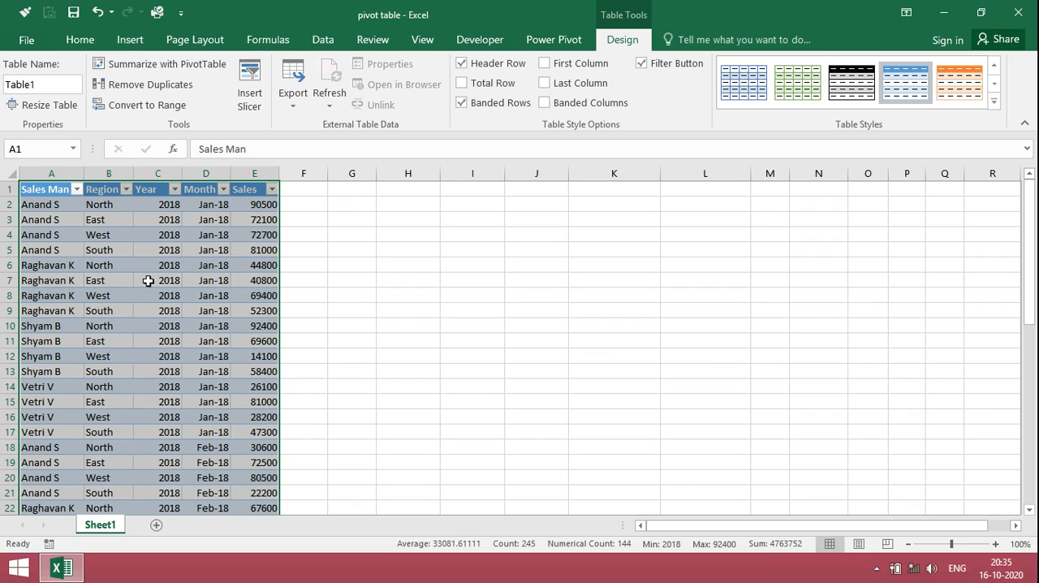
Create a PivotTable from Table1 on the existing worksheet, placed at Sheet1 cell H1
{"action": "left_click", "coordinate": [130, 40]}
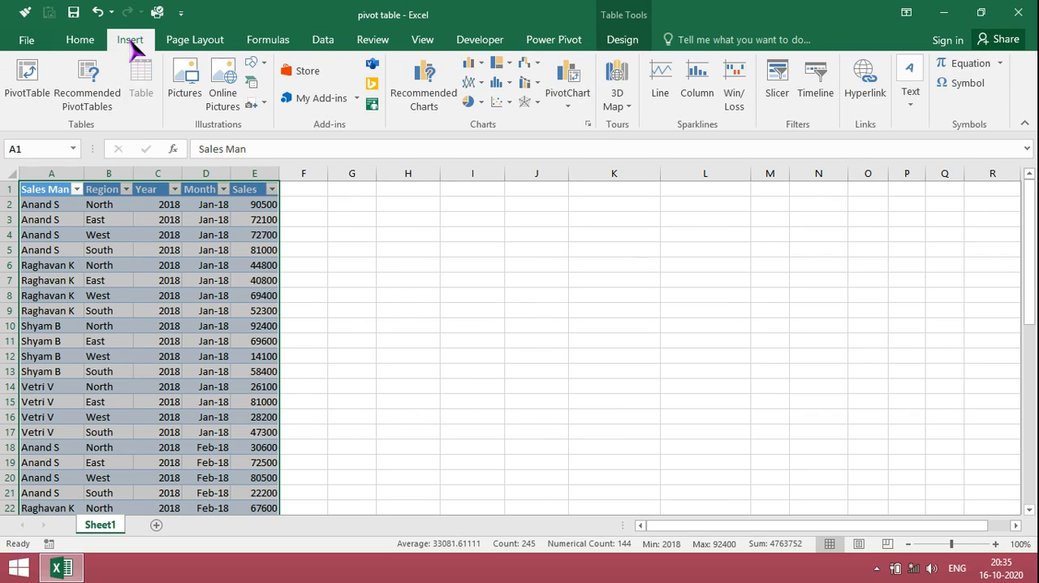
{"action": "left_click", "coordinate": [29, 93]}
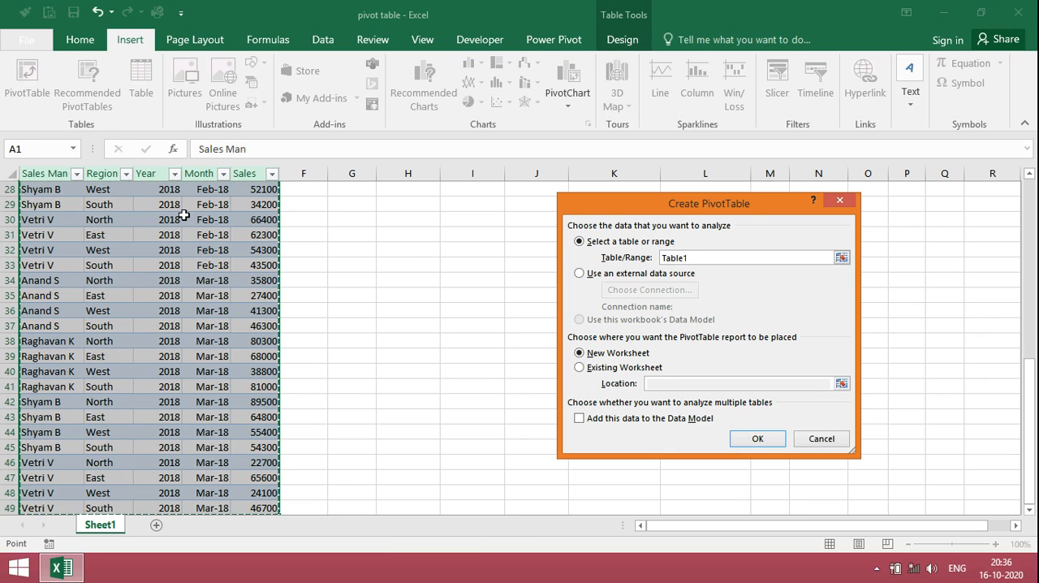
{"action": "left_click", "coordinate": [580, 368]}
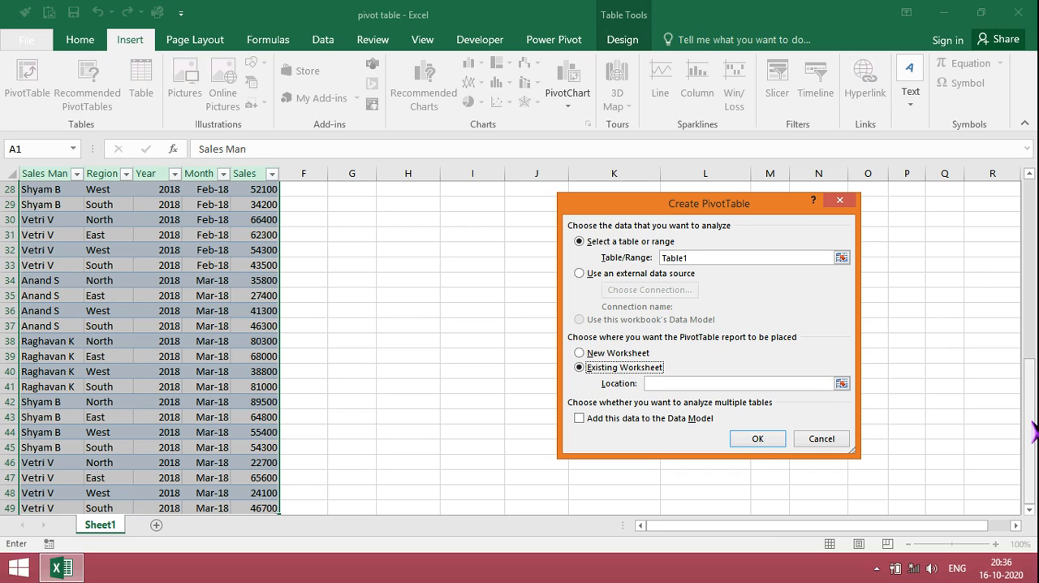
{"action": "left_click_drag", "start_coordinate": [1028, 422], "coordinate": [1028, 195]}
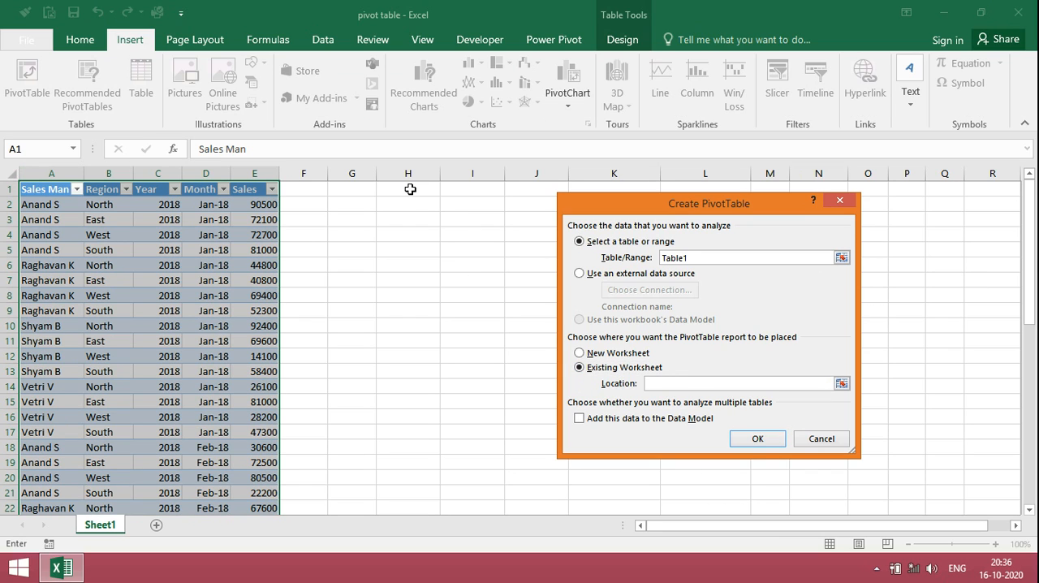
{"action": "left_click", "coordinate": [410, 189]}
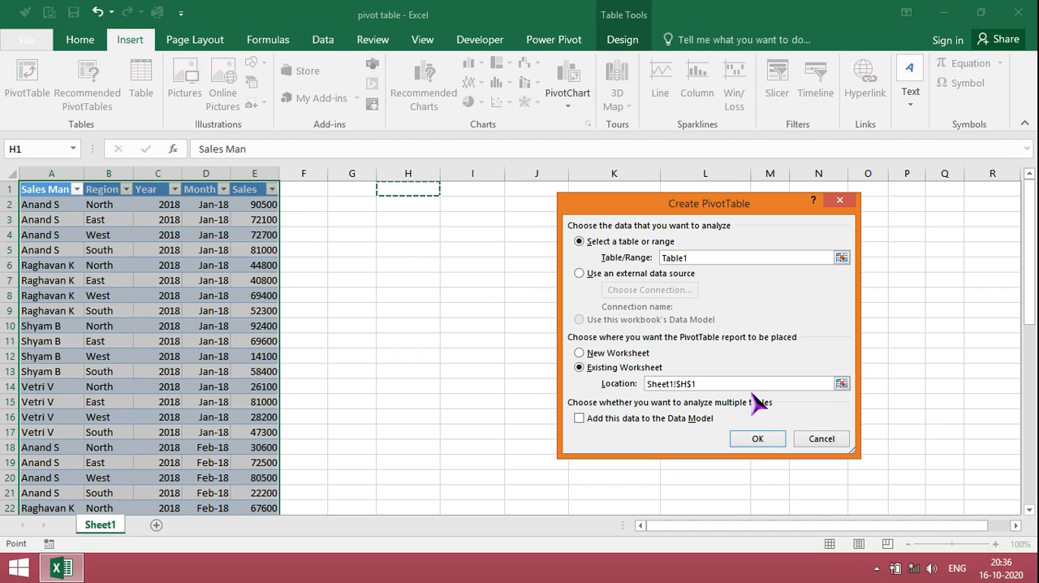
{"action": "left_click", "coordinate": [757, 438]}
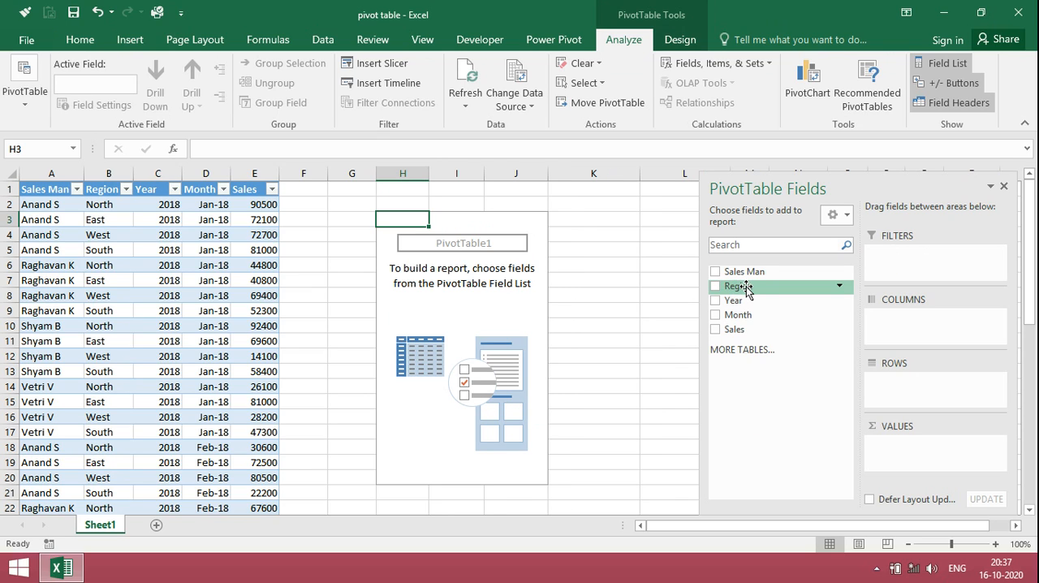
Lay out the PivotTable with Region as rows, Sales as values, and Year followed by Month as columns
{"action": "left_click_drag", "start_coordinate": [746, 289], "coordinate": [922, 392]}
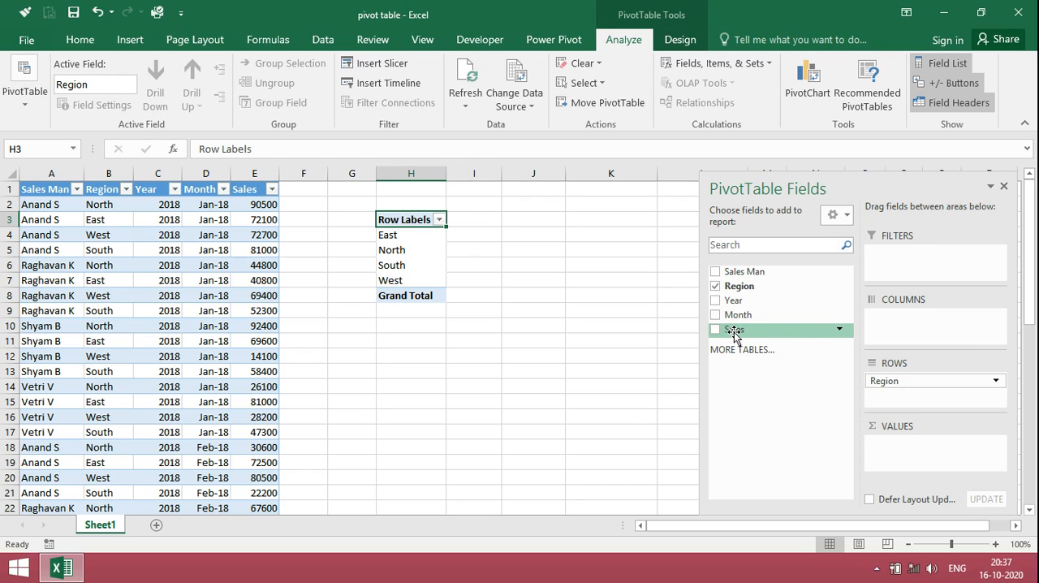
{"action": "left_click_drag", "start_coordinate": [734, 334], "coordinate": [908, 466]}
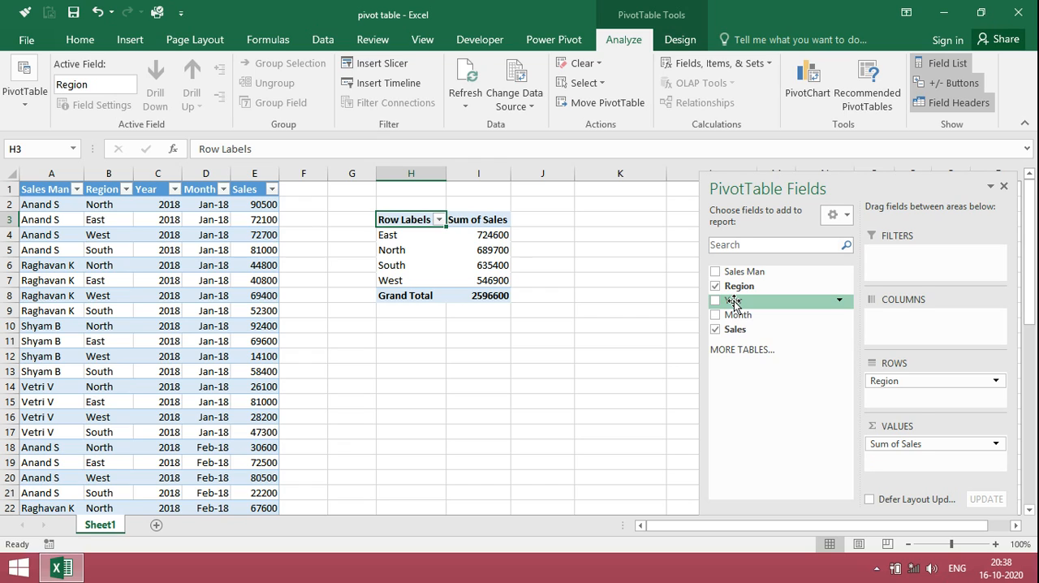
{"action": "left_click_drag", "start_coordinate": [733, 302], "coordinate": [923, 326]}
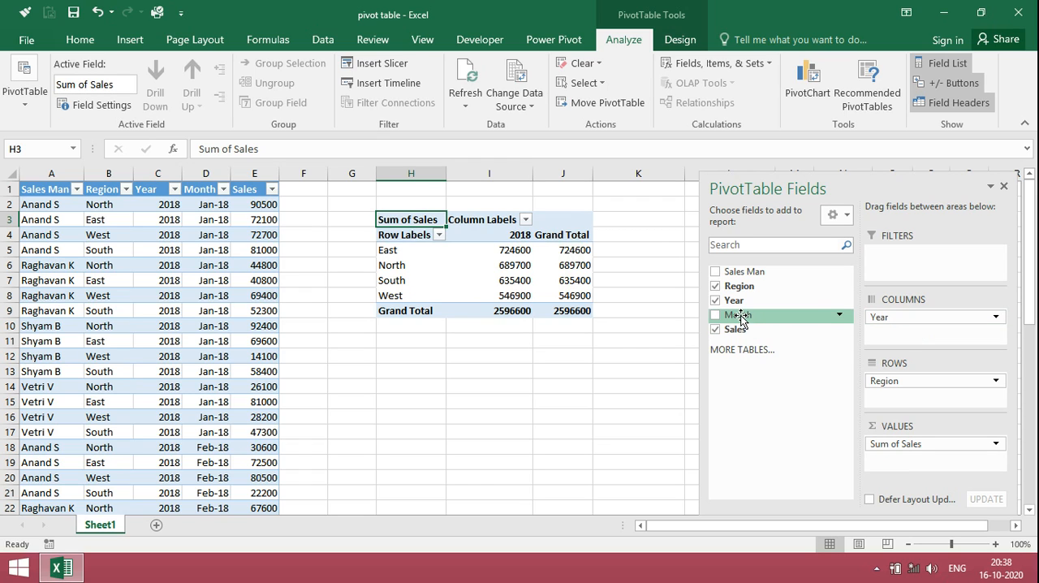
{"action": "left_click_drag", "start_coordinate": [739, 319], "coordinate": [916, 335]}
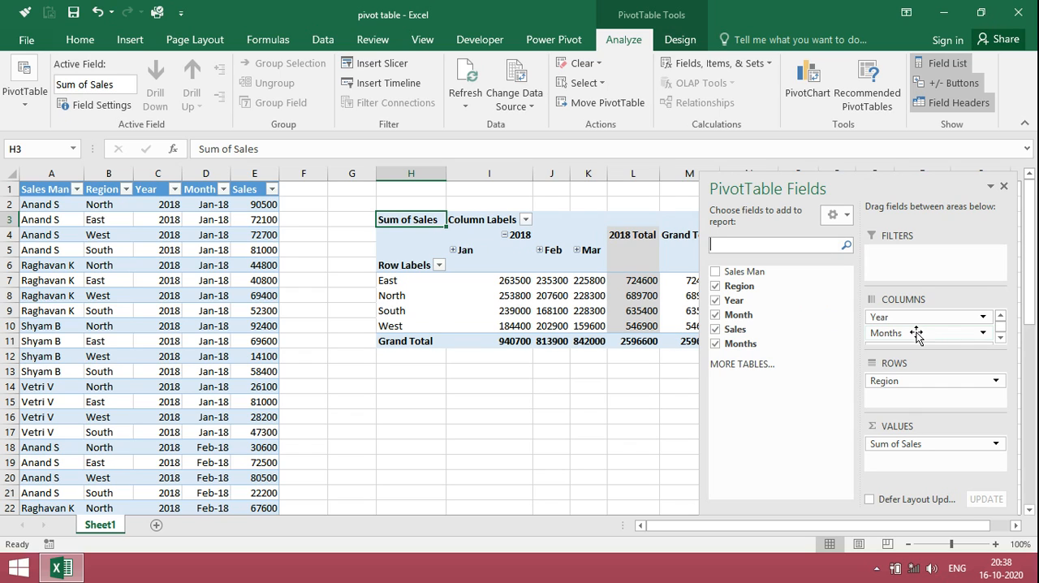
Change the PivotTable's Sales value field to summarize by Average
{"action": "left_click", "coordinate": [654, 344]}
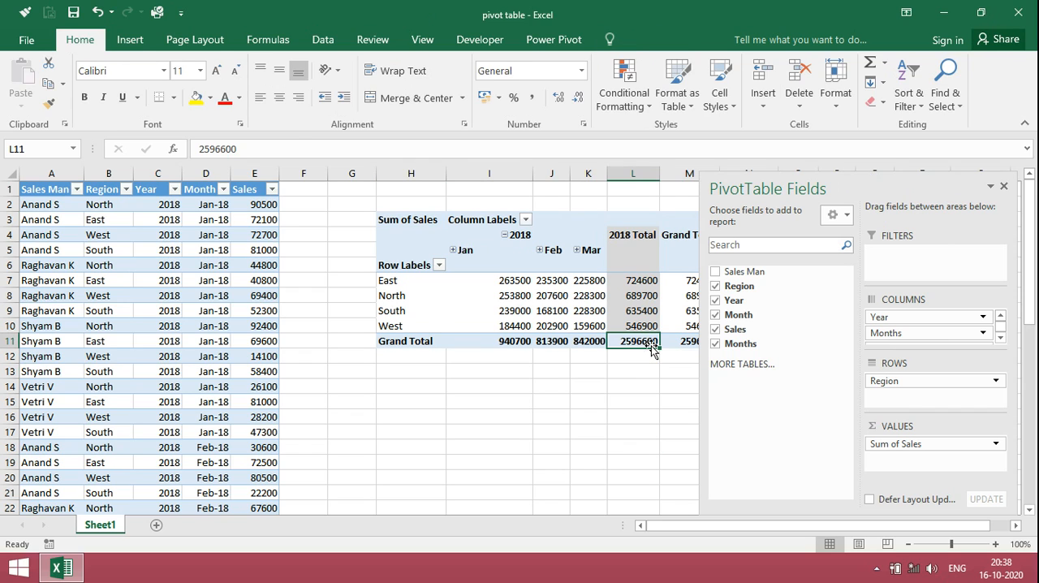
{"action": "left_click", "coordinate": [995, 445]}
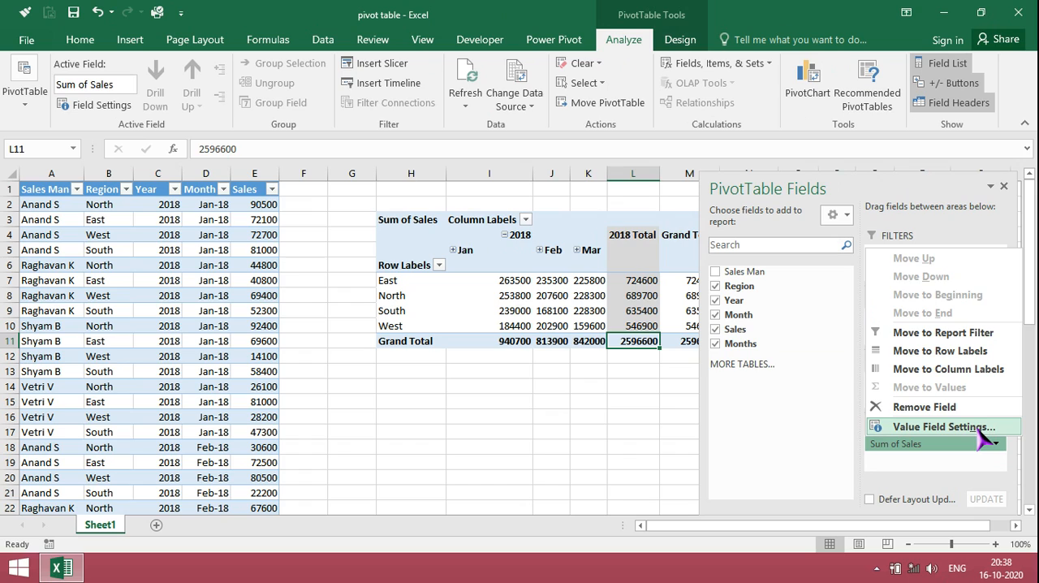
{"action": "left_click", "coordinate": [980, 431]}
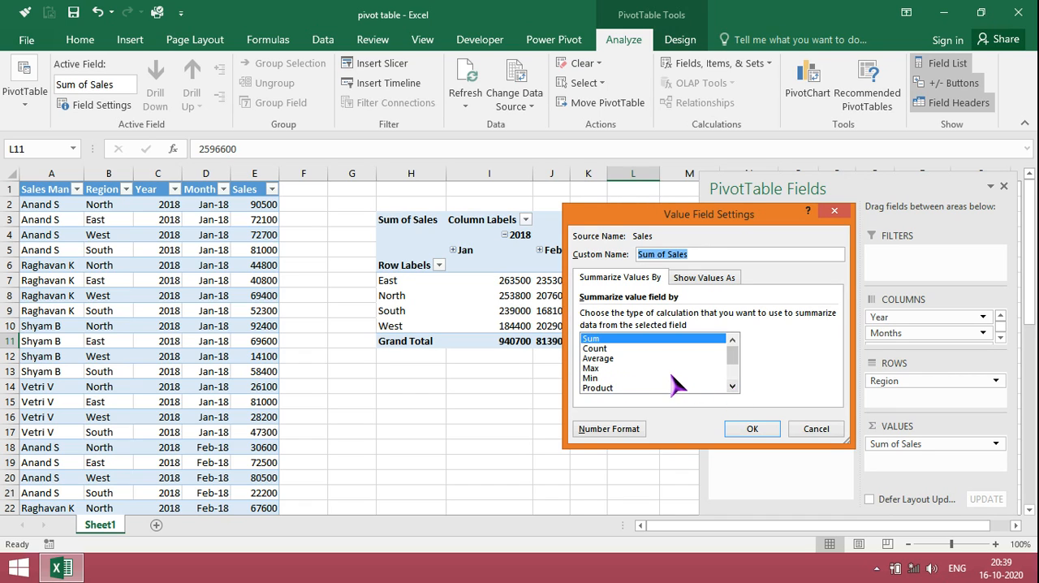
{"action": "left_click", "coordinate": [601, 358]}
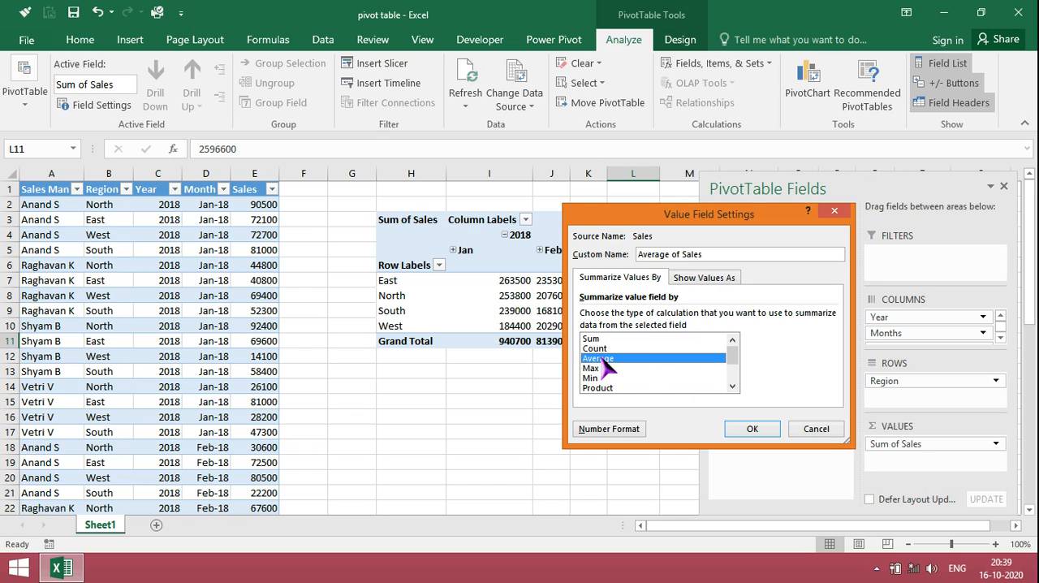
{"action": "left_click", "coordinate": [753, 430]}
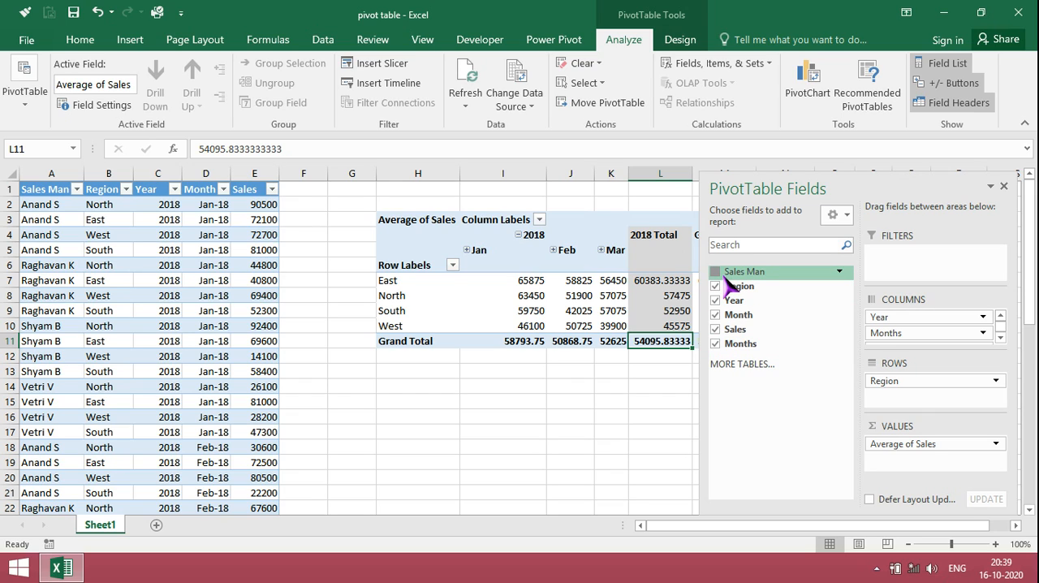
Add Sales Man to the PivotTable rows and place it above Region as the outer grouping
{"action": "left_click_drag", "start_coordinate": [725, 277], "coordinate": [907, 393]}
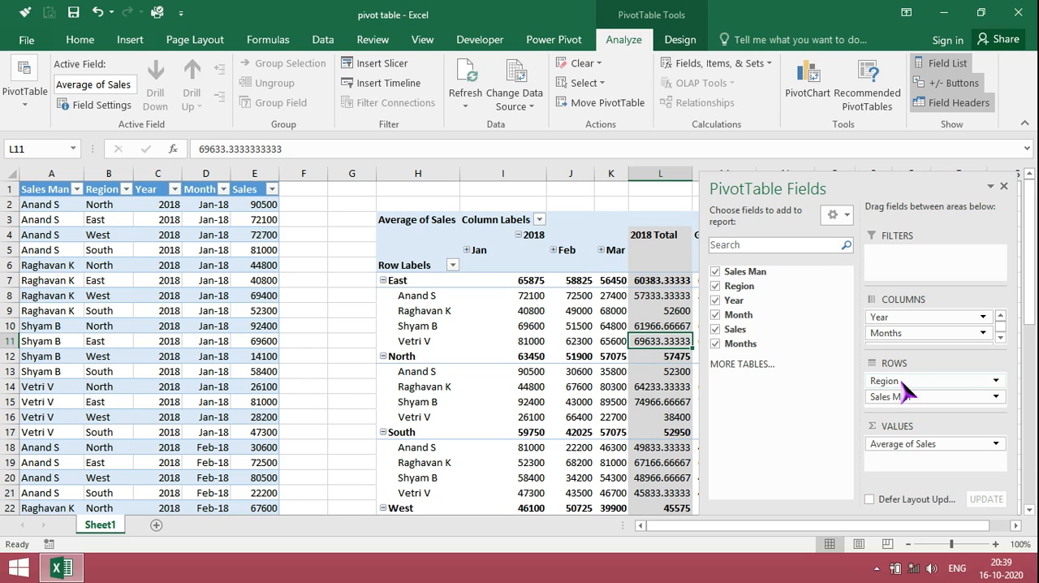
{"action": "left_click_drag", "start_coordinate": [907, 399], "coordinate": [914, 380]}
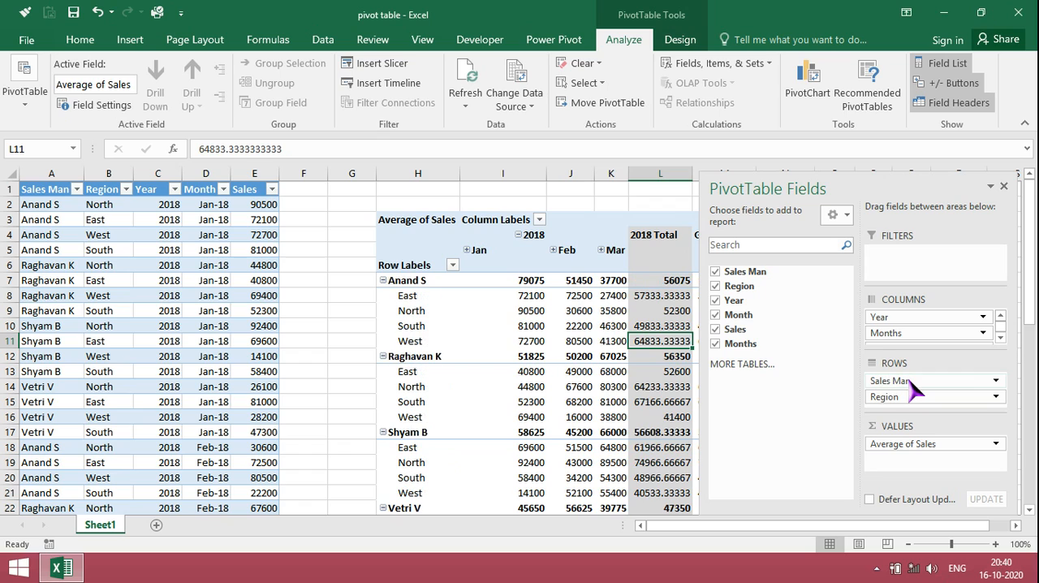